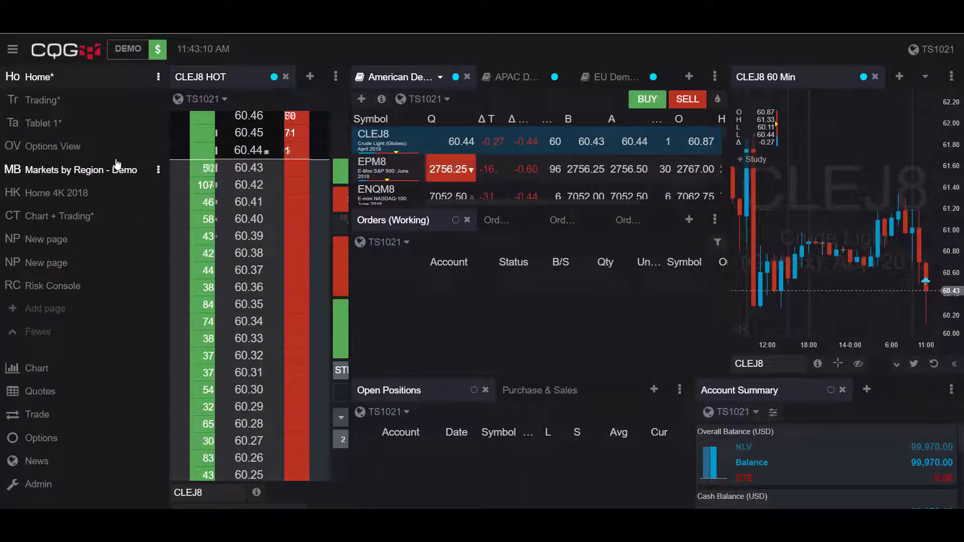
# - Re-expand the page sidebar, open Preferences, and scroll down to the Miscellaneous settings
pyautogui.click(12, 50)
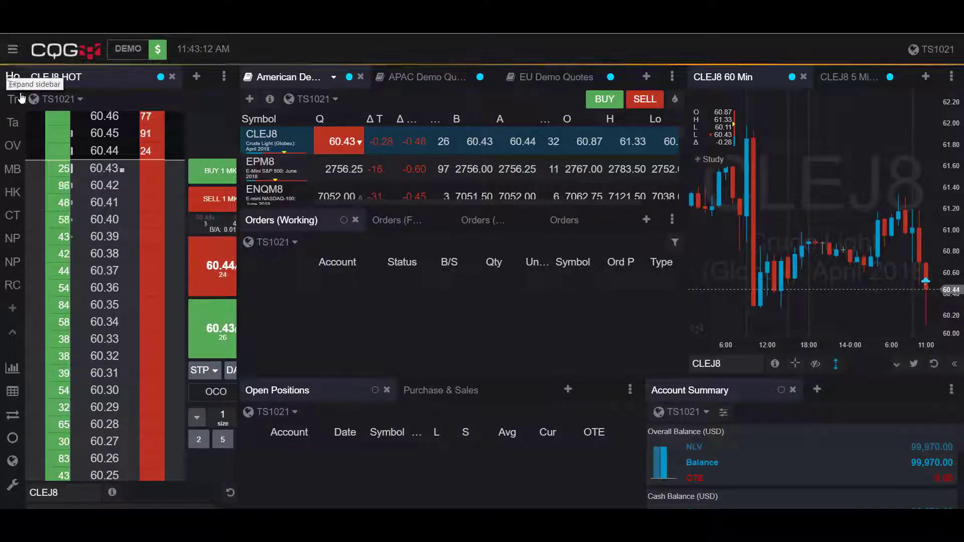
pyautogui.click(12, 50)
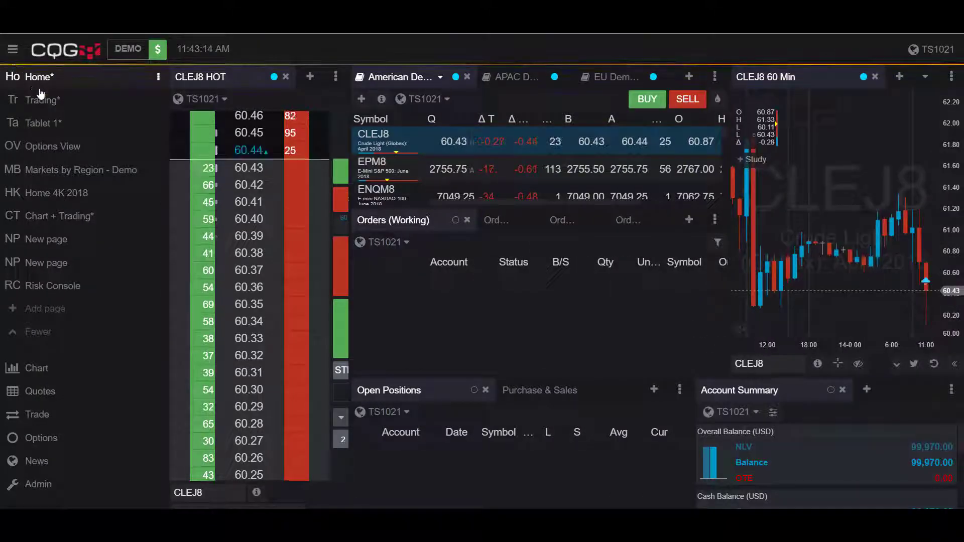
pyautogui.scroll(-3, 66, 132)
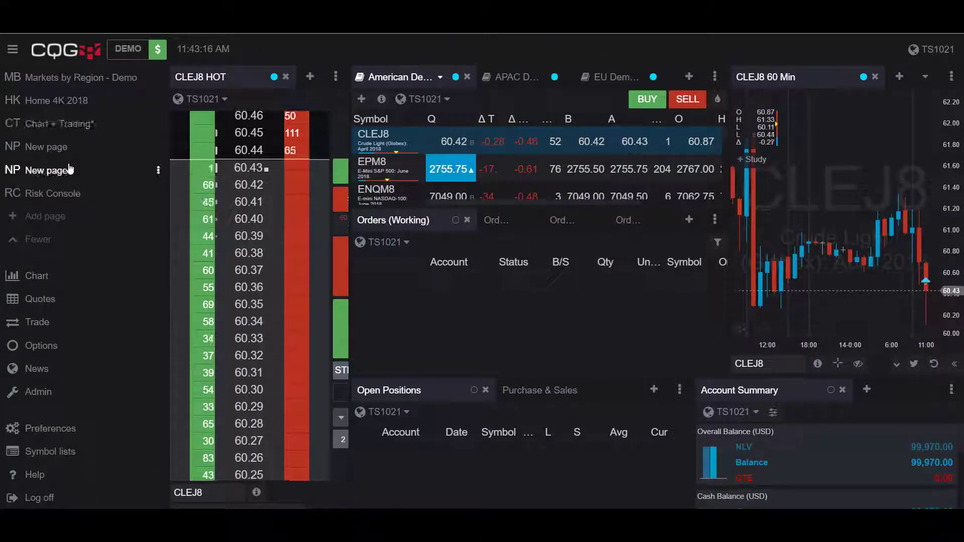
pyautogui.click(43, 432)
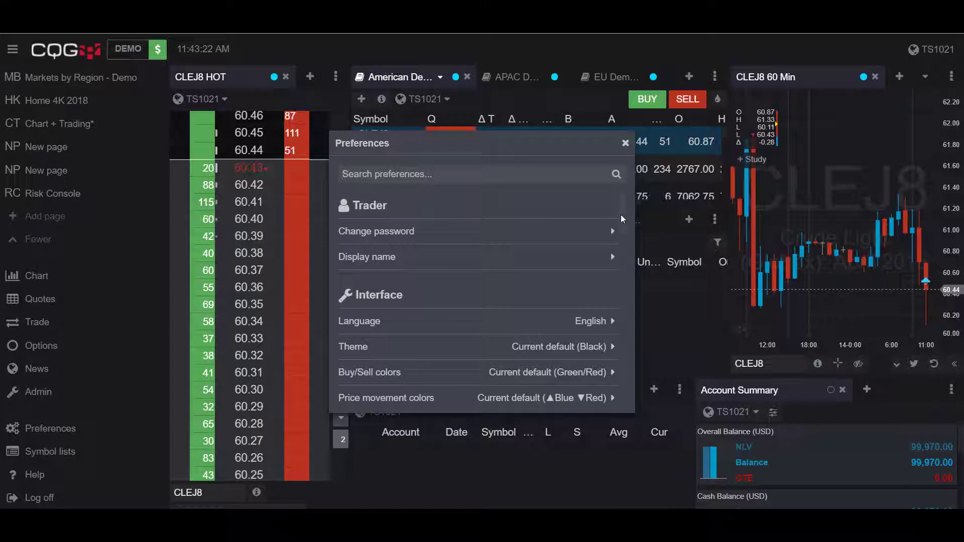
pyautogui.moveTo(620, 215); pyautogui.dragTo(625, 401)
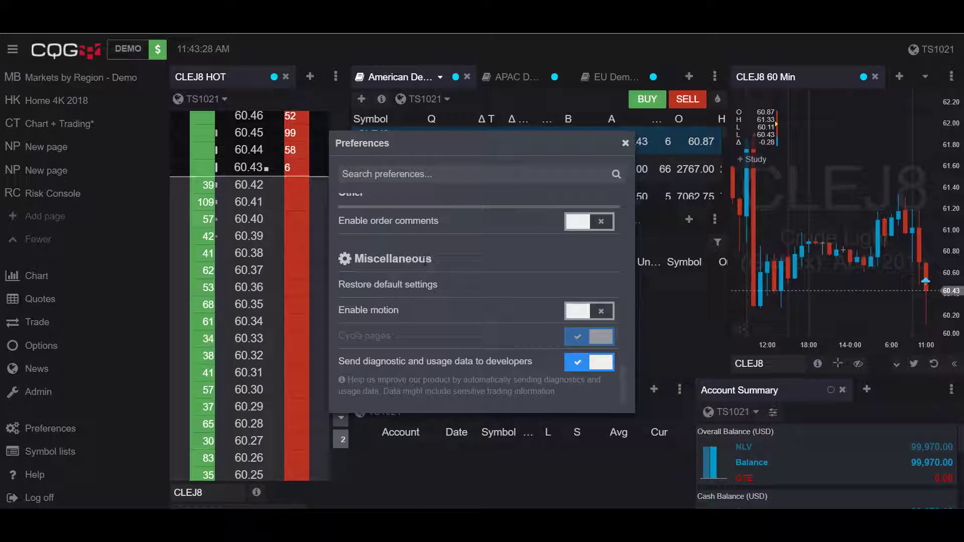
# - Restore default settings, confirm the reset with OK, and close the Preferences dialog
pyautogui.click(416, 285)
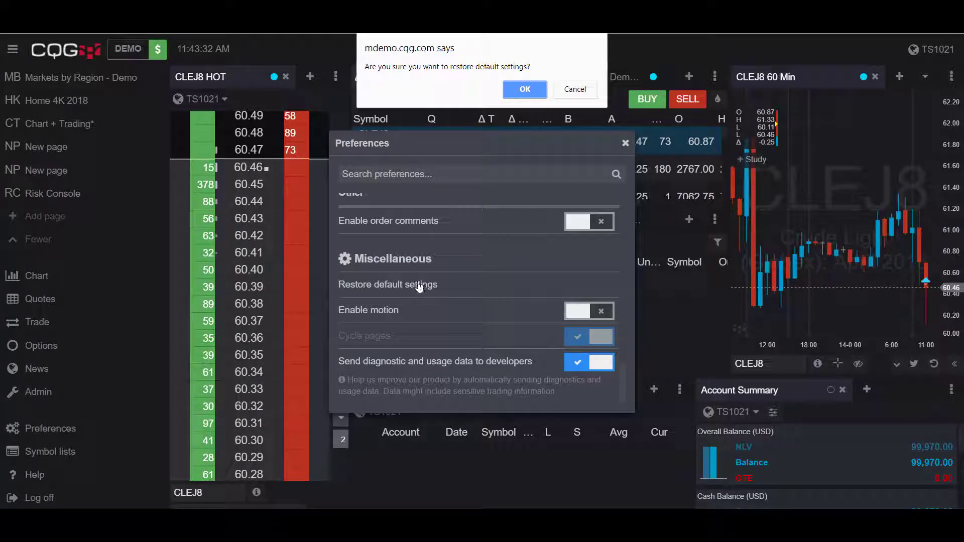
pyautogui.click(525, 90)
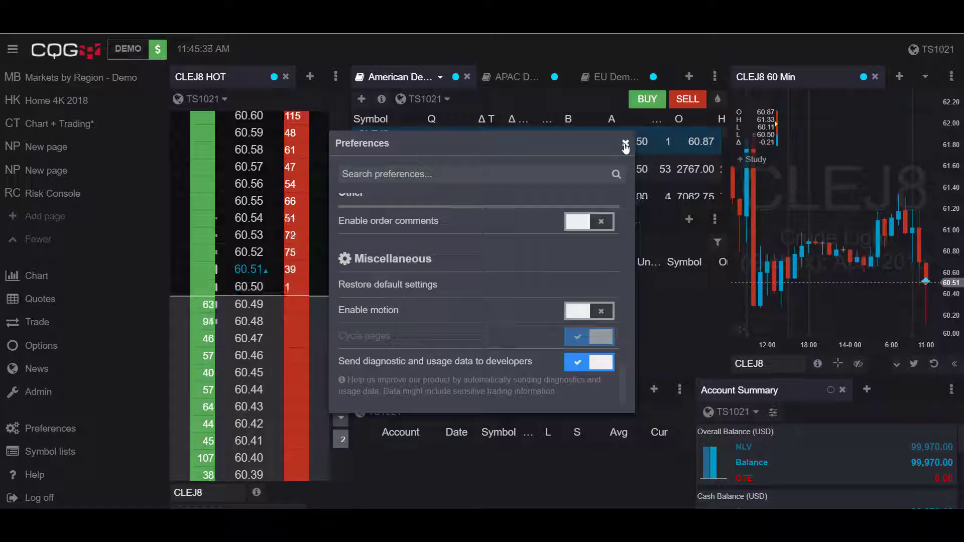
pyautogui.click(625, 144)
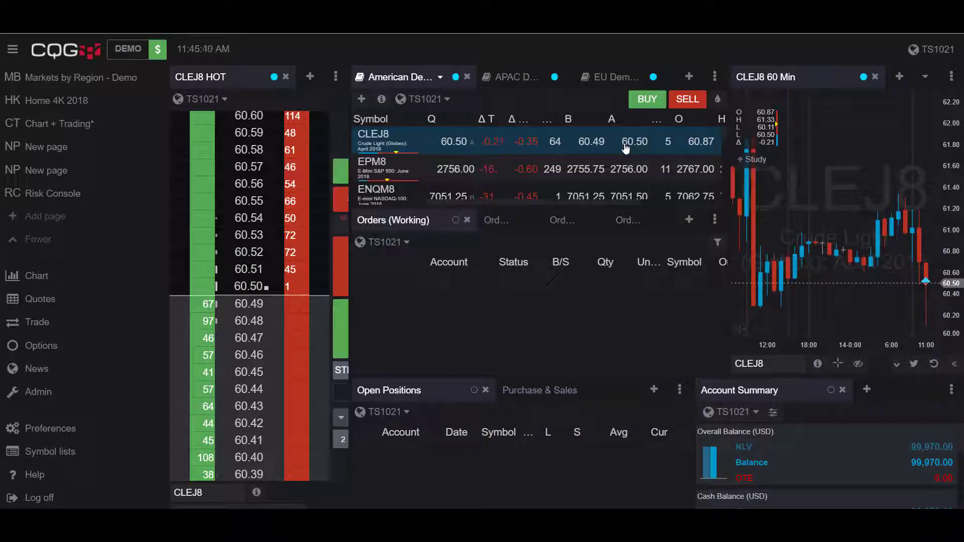
# - Scroll the page list back up to the top
pyautogui.scroll(3, 73, 158)
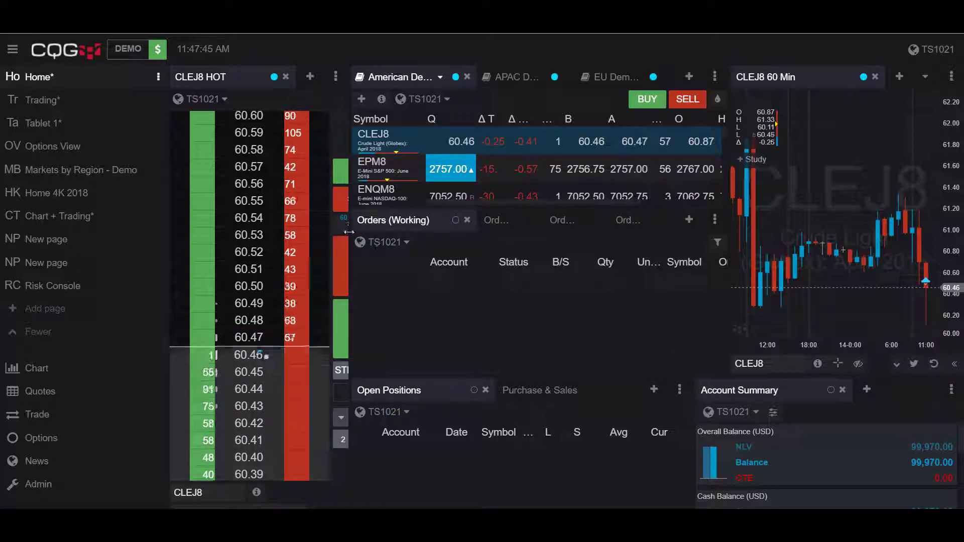
# - Close the CLEJ8 HOT ladder and the American, APAC and EU Demo Quotes tabs, then load the saved Home* page
pyautogui.click(285, 78)
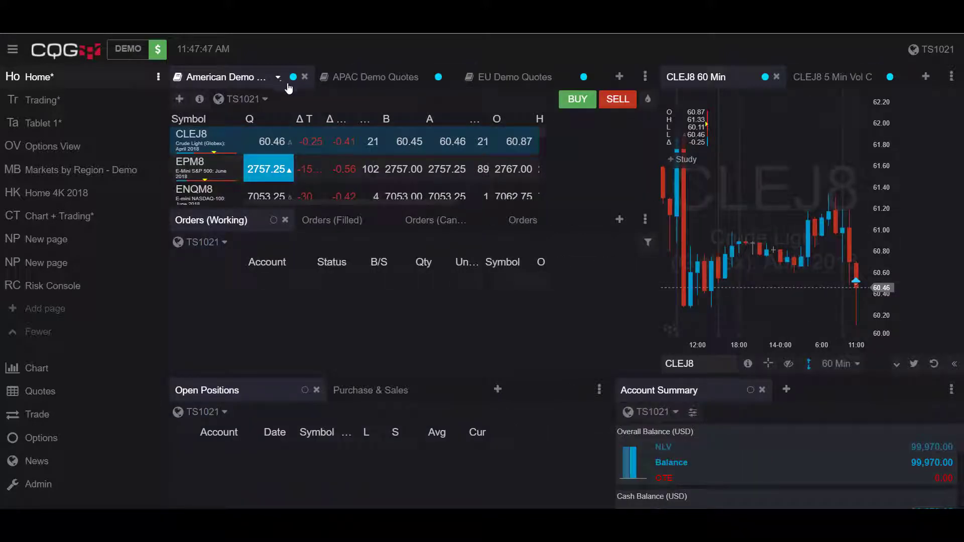
pyautogui.click(317, 78)
pyautogui.click(317, 78)
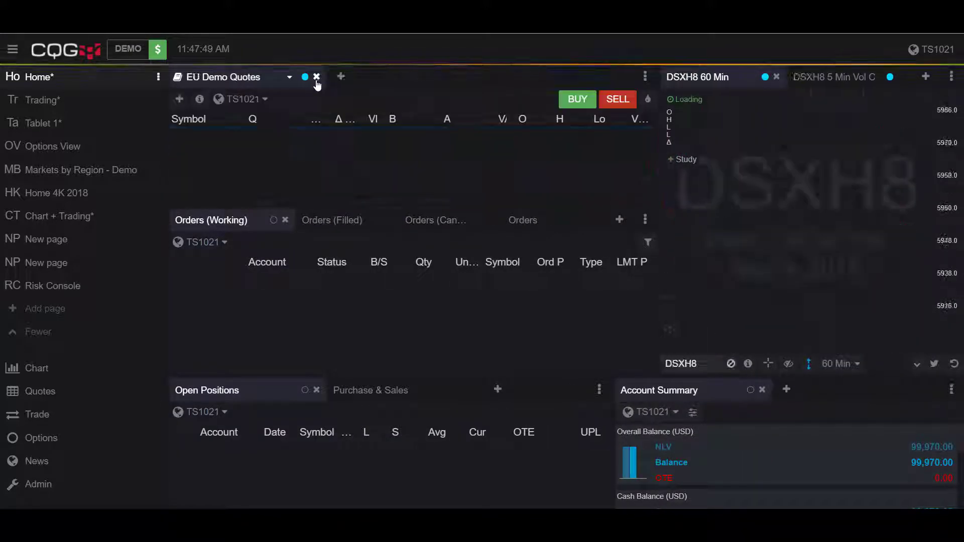
pyautogui.click(316, 79)
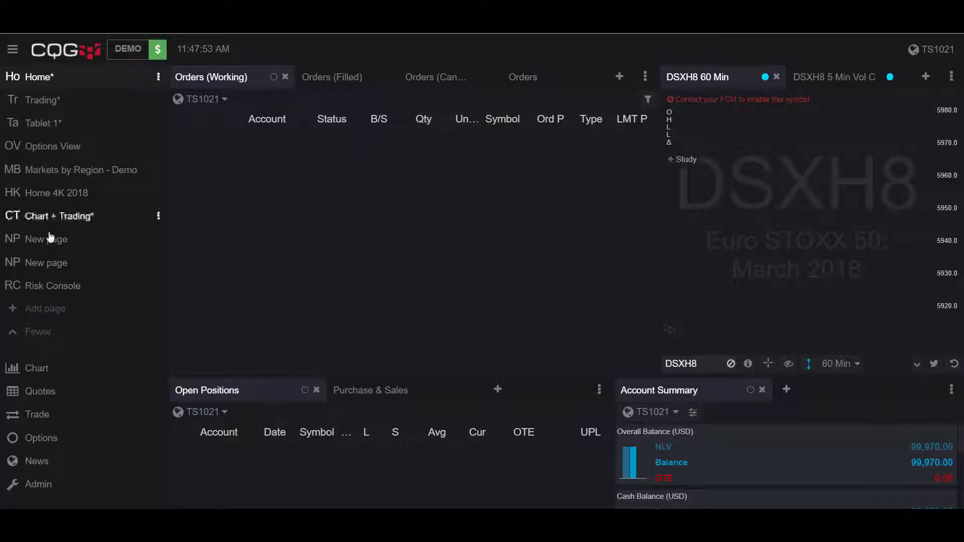
pyautogui.click(45, 308)
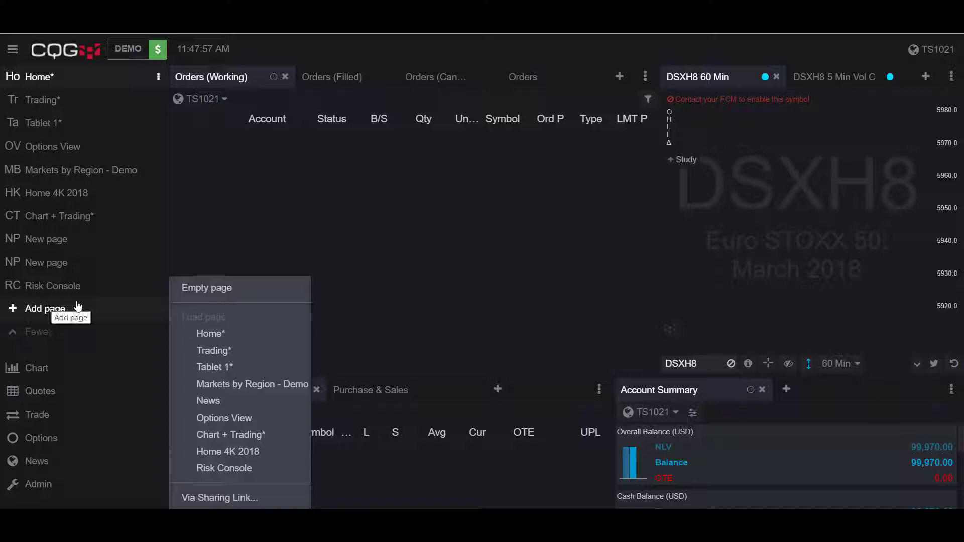
pyautogui.click(207, 334)
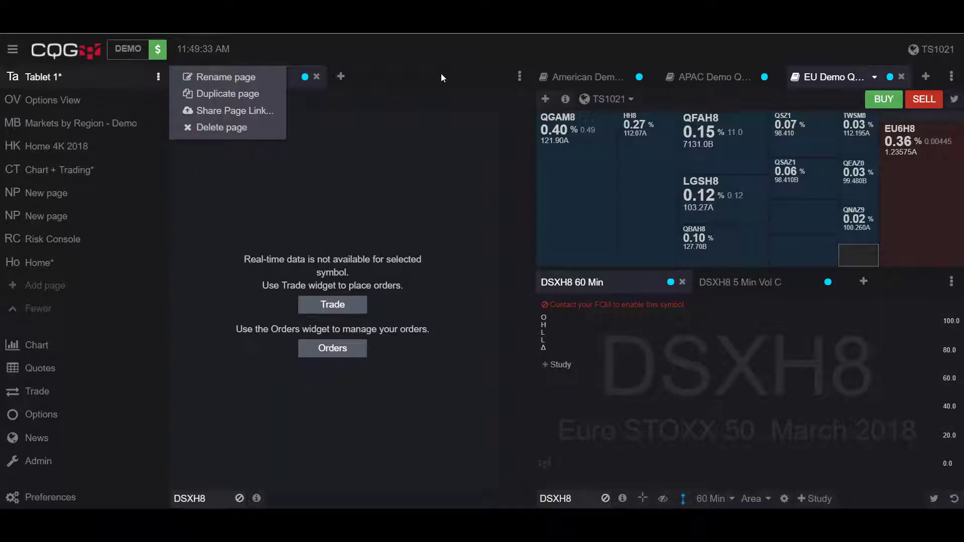
# - Delete the Tablet 1, Options View, Markets by Region and Home 4K 2018 pages, discarding the unsaved symbol list
pyautogui.click(440, 74)
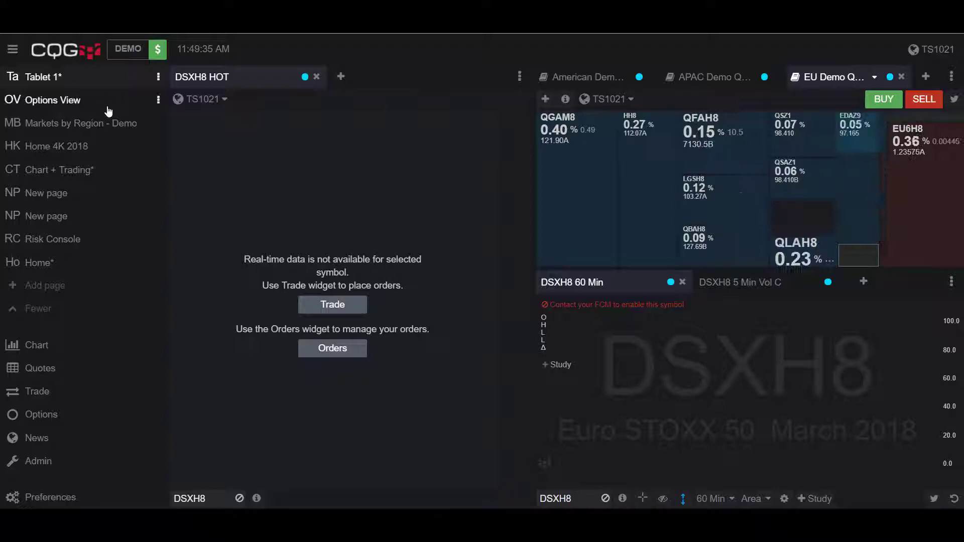
pyautogui.click(158, 76)
pyautogui.click(206, 129)
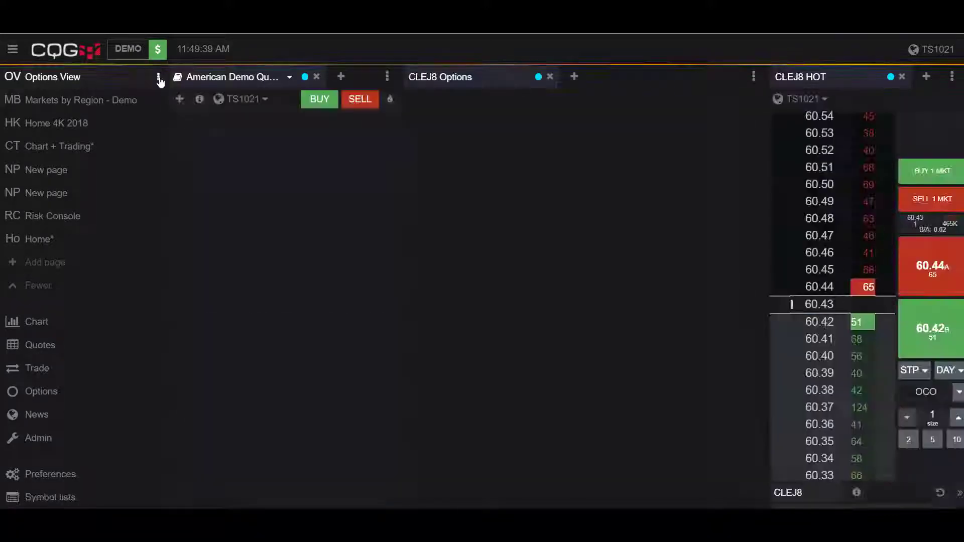
pyautogui.click(158, 77)
pyautogui.click(216, 127)
pyautogui.click(158, 76)
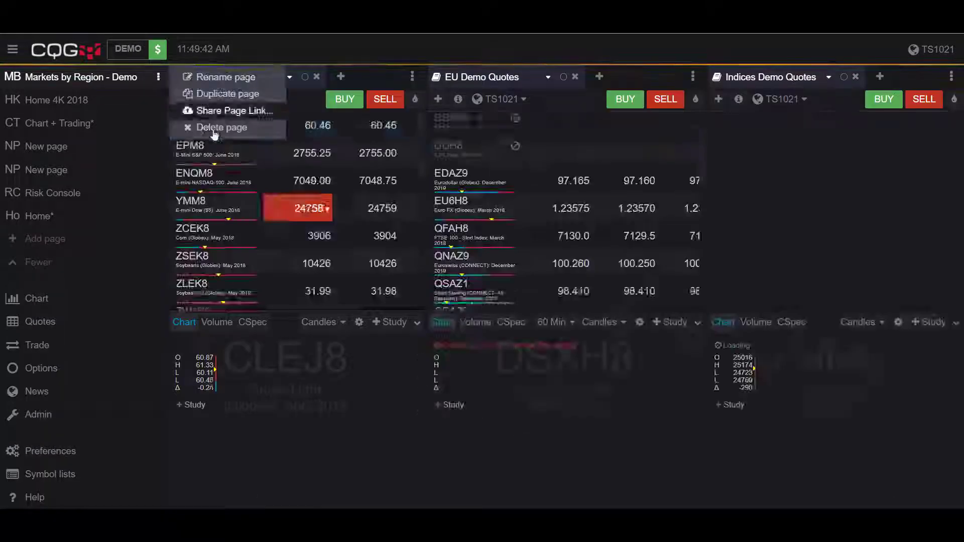
pyautogui.click(216, 127)
pyautogui.click(158, 77)
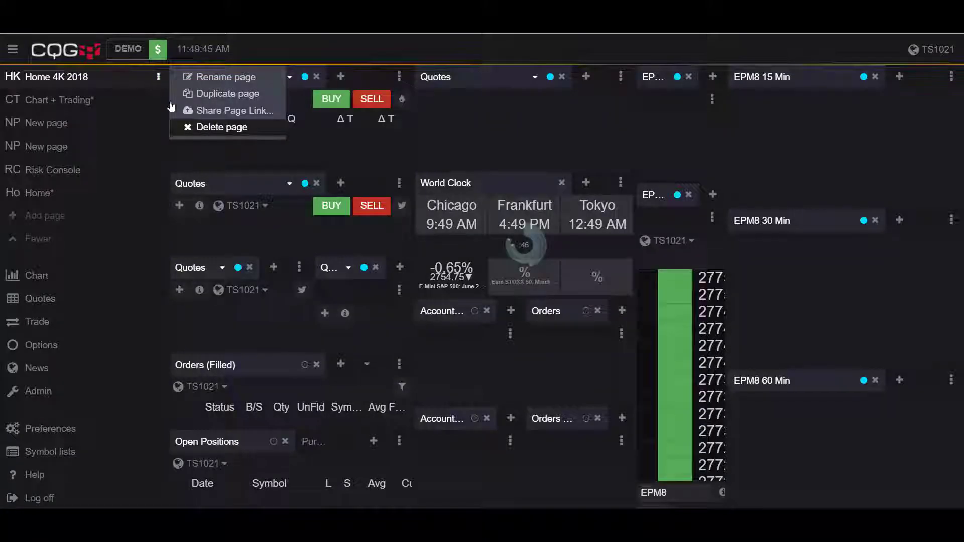
pyautogui.click(216, 127)
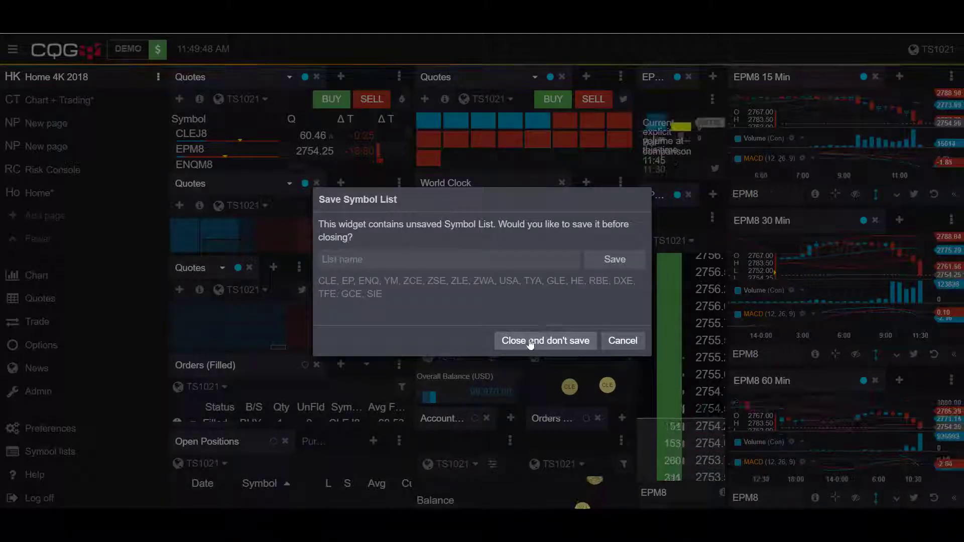
pyautogui.click(459, 259)
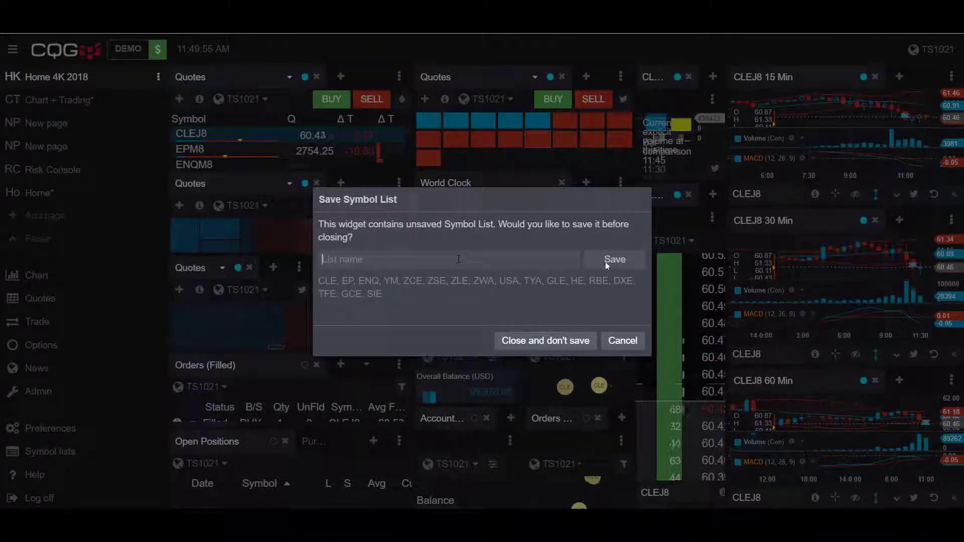
pyautogui.click(532, 343)
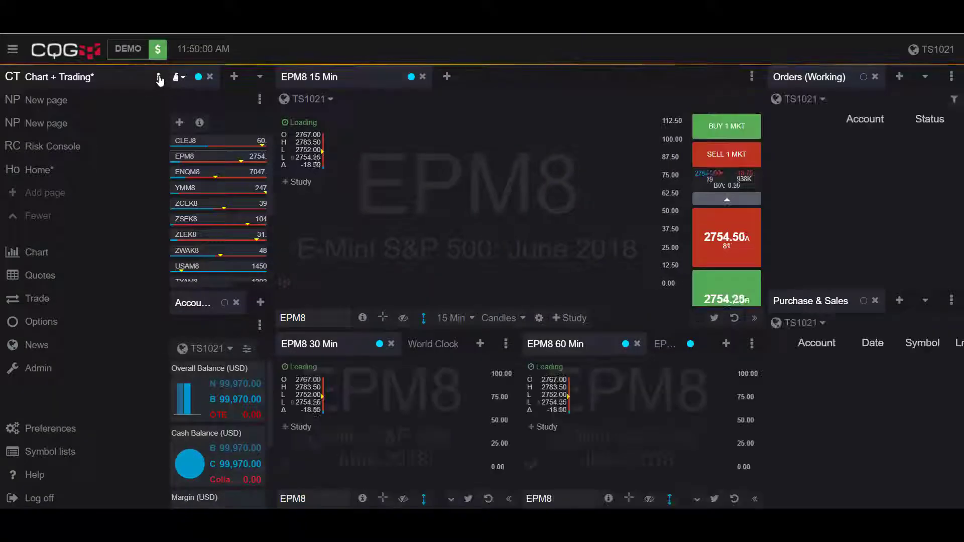
# - Delete the Chart + Trading, empty New, Fills New, Risk Console and Home pages
pyautogui.click(159, 78)
pyautogui.click(215, 127)
pyautogui.click(158, 76)
pyautogui.click(215, 127)
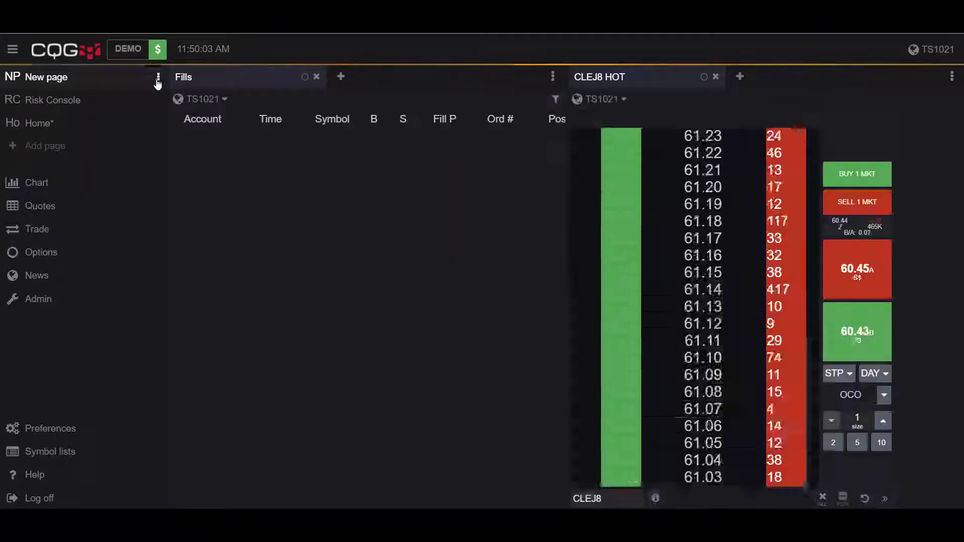
pyautogui.click(158, 78)
pyautogui.click(215, 127)
pyautogui.click(158, 77)
pyautogui.click(214, 127)
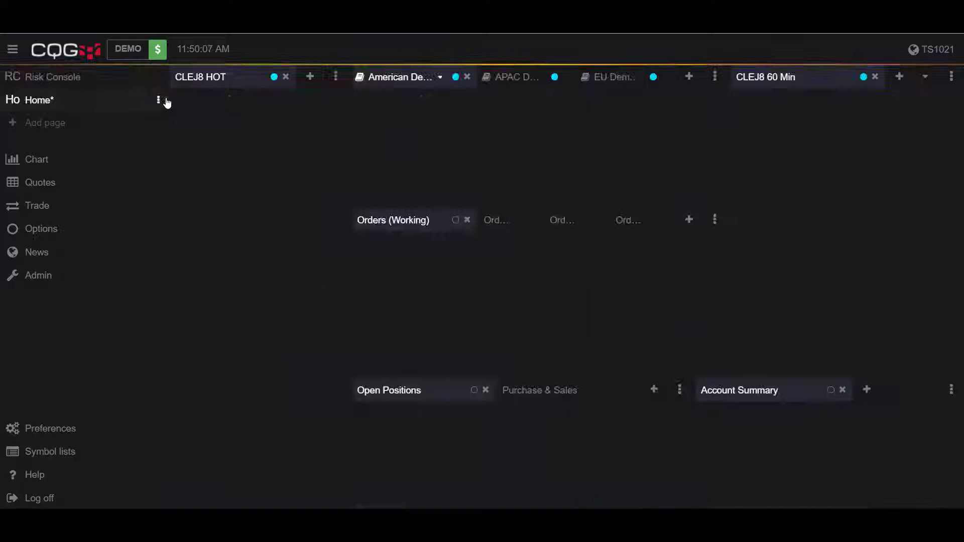
pyautogui.click(158, 76)
pyautogui.click(192, 126)
# - Load the Home*, Trading*, Tablet 1* and Markets by Region - Demo page templates
pyautogui.click(156, 78)
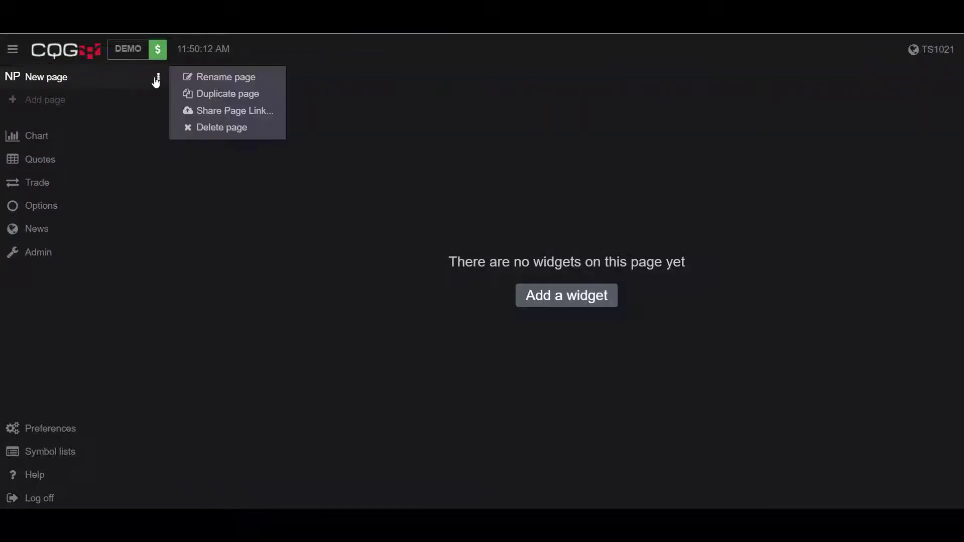
pyautogui.click(133, 99)
pyautogui.click(58, 100)
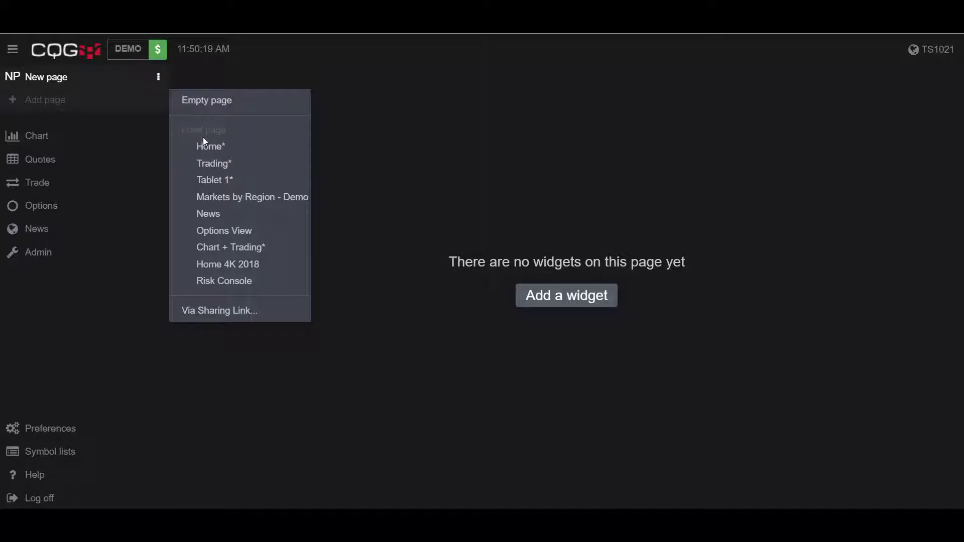
pyautogui.click(212, 153)
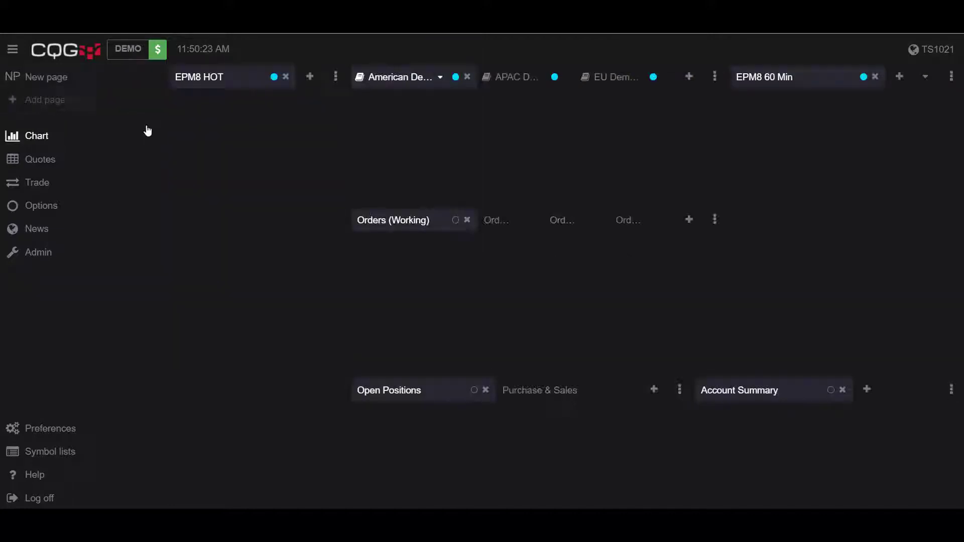
pyautogui.click(68, 123)
pyautogui.click(206, 186)
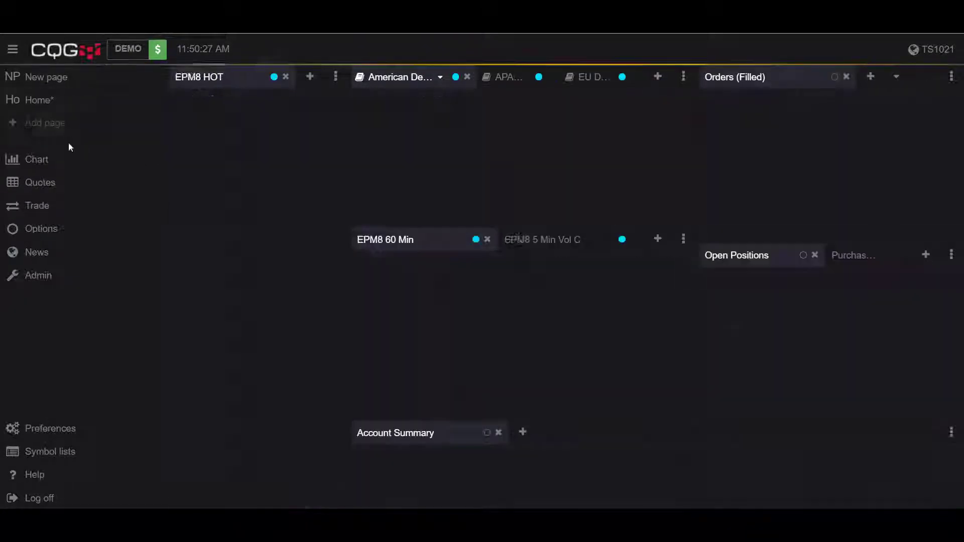
pyautogui.click(69, 146)
pyautogui.click(211, 225)
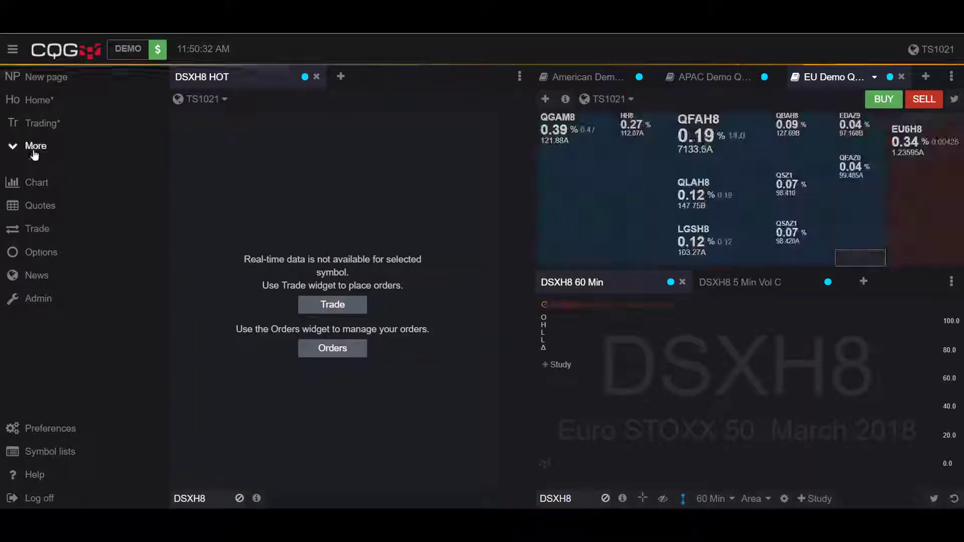
pyautogui.click(48, 168)
pyautogui.click(212, 266)
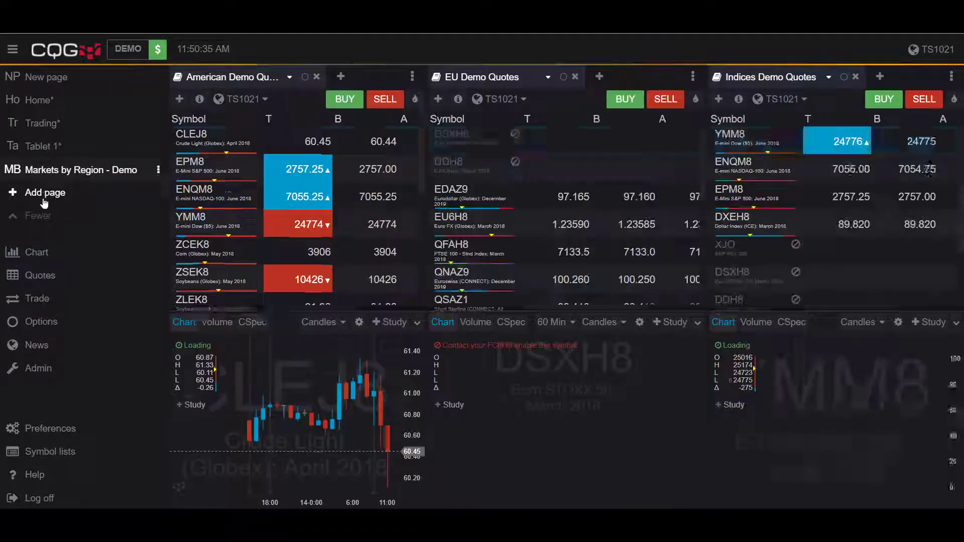
# - Load the News, Chart + Trading*, Home 4K 2018 and Risk Console page templates
pyautogui.click(40, 194)
pyautogui.click(210, 304)
pyautogui.click(40, 217)
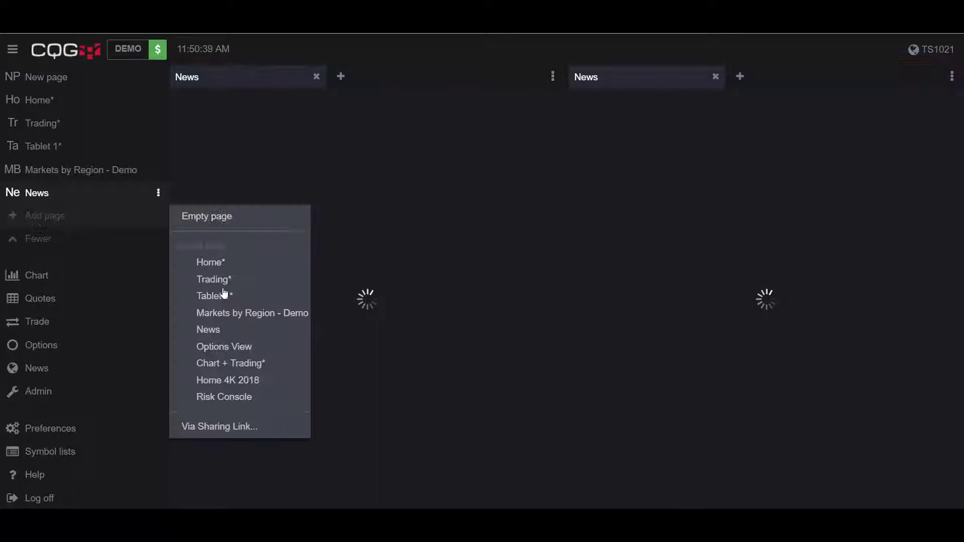
pyautogui.click(226, 364)
pyautogui.click(44, 239)
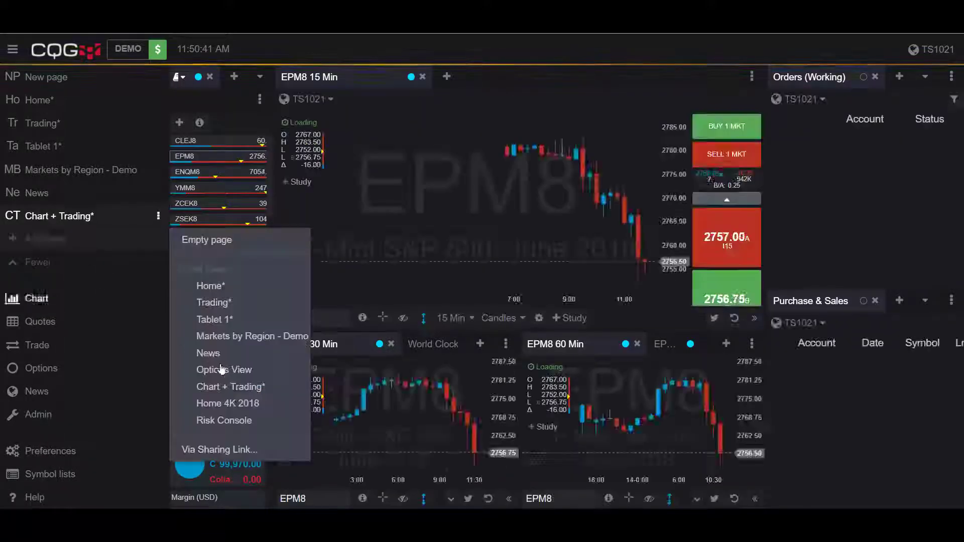
pyautogui.click(228, 404)
pyautogui.click(43, 262)
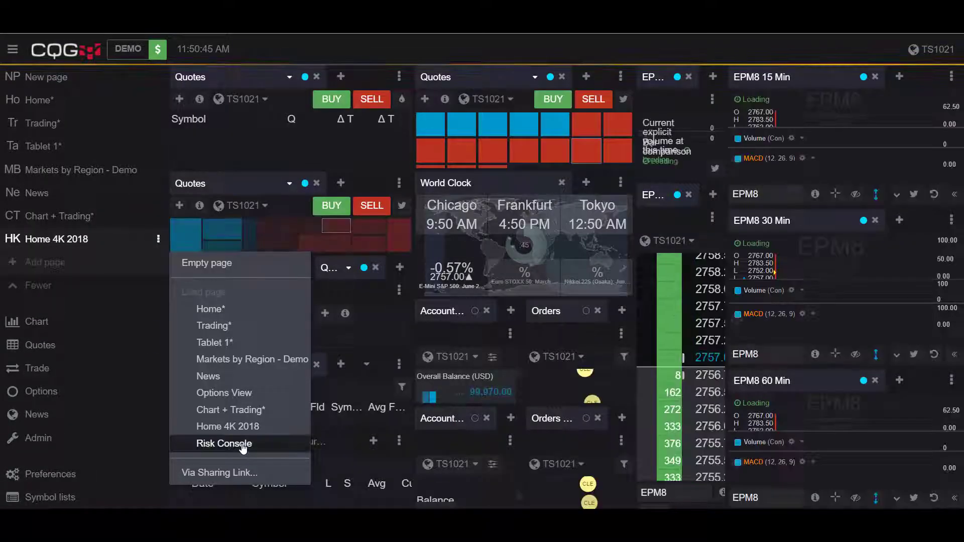
pyautogui.click(229, 443)
pyautogui.click(159, 79)
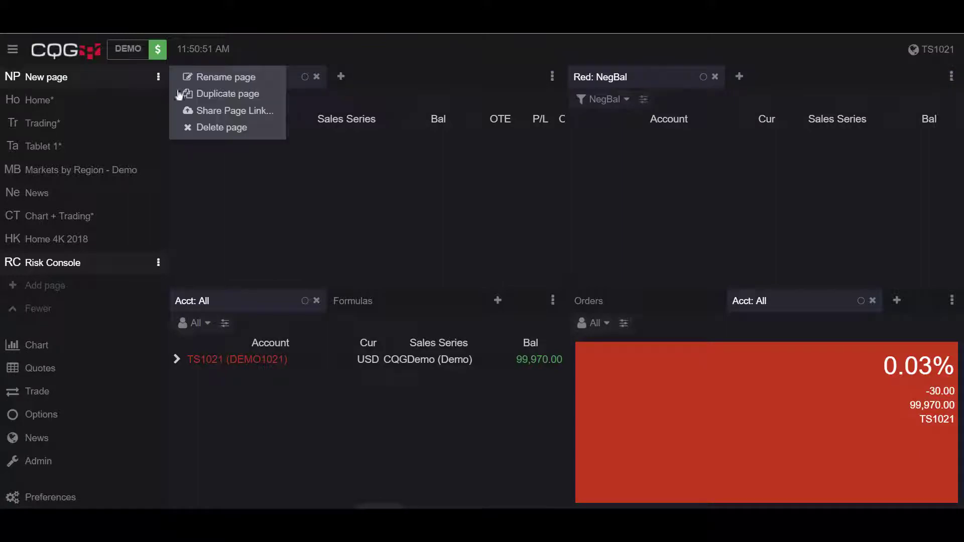
# - Delete the empty New page, leaving the eight restored pages with Home first
pyautogui.click(211, 127)
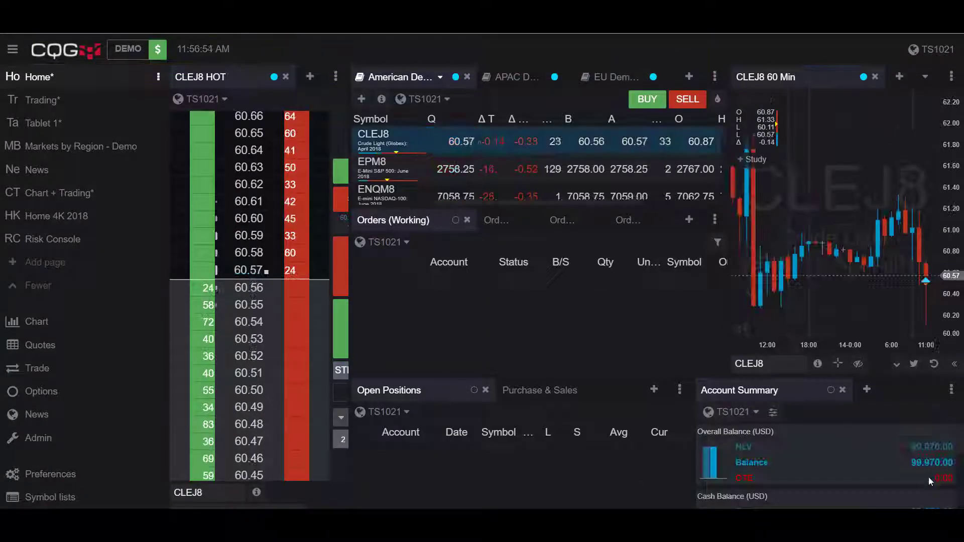